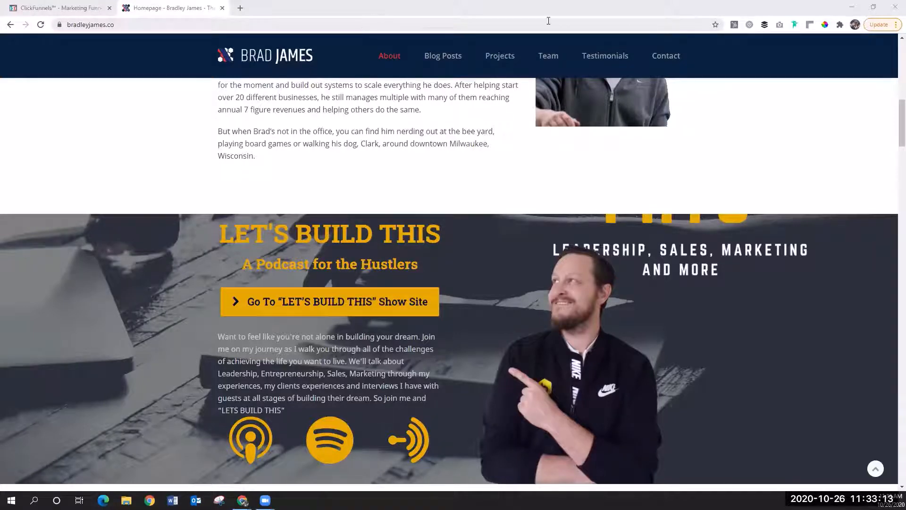
Step: Open the live Offer Wall page of the Honey Funnel and review it from the congratulations headline down to the footer
{"action": "mouse_move", "coordinate": [641, 246]}
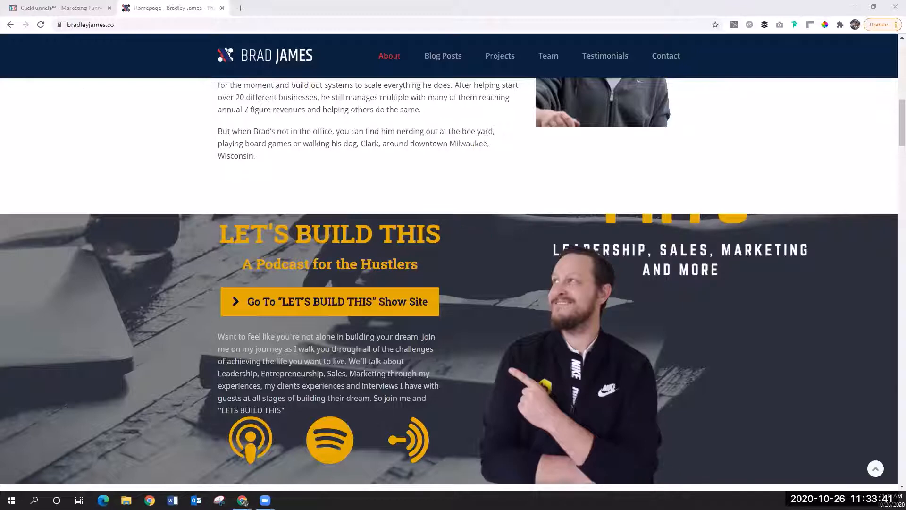
{"action": "left_click", "coordinate": [68, 11]}
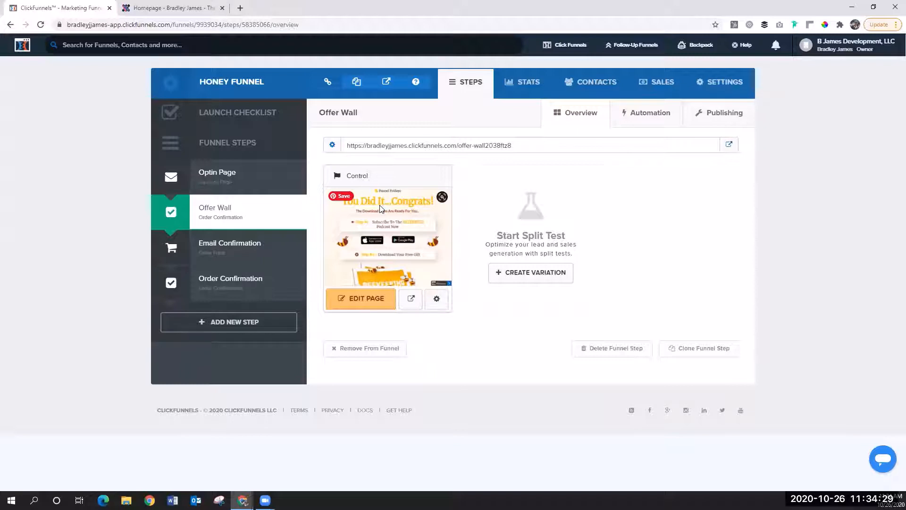
{"action": "left_click", "coordinate": [730, 147]}
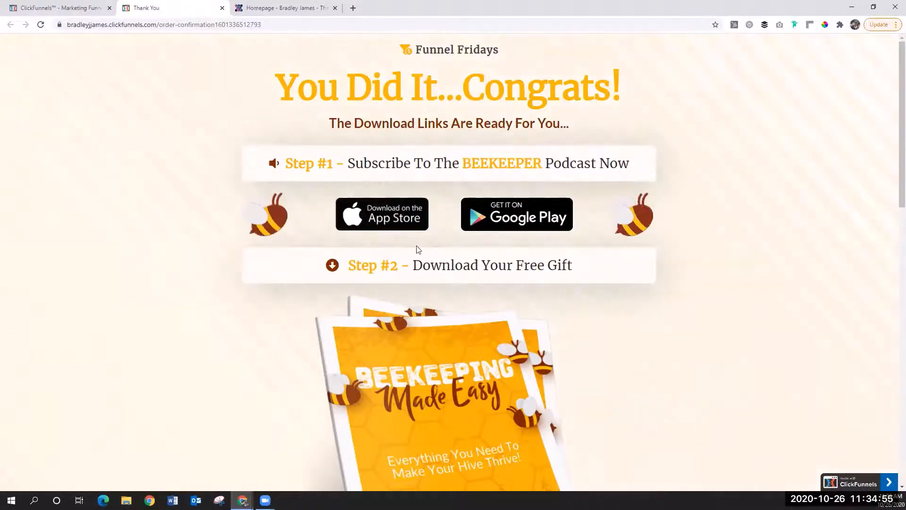
{"action": "scroll", "coordinate": [796, 199], "scroll_direction": "down", "scroll_amount": 5}
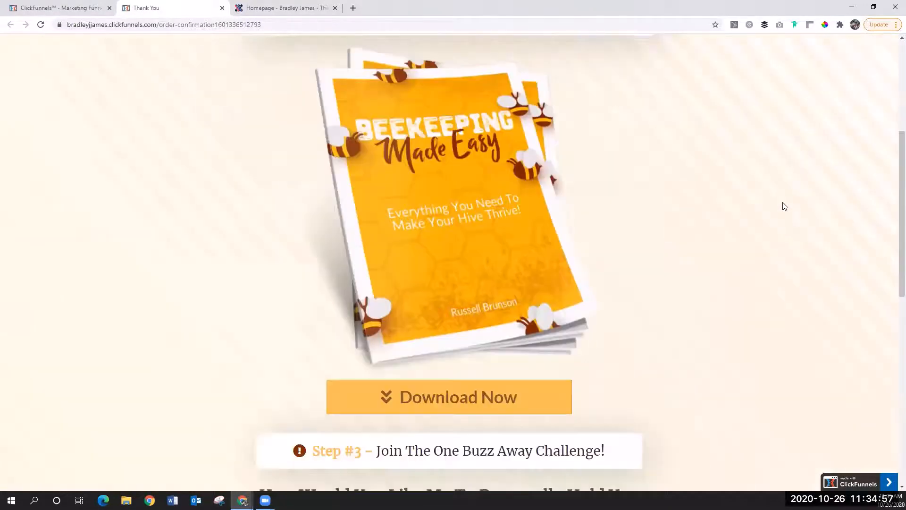
{"action": "scroll", "coordinate": [363, 427], "scroll_direction": "down", "scroll_amount": 10}
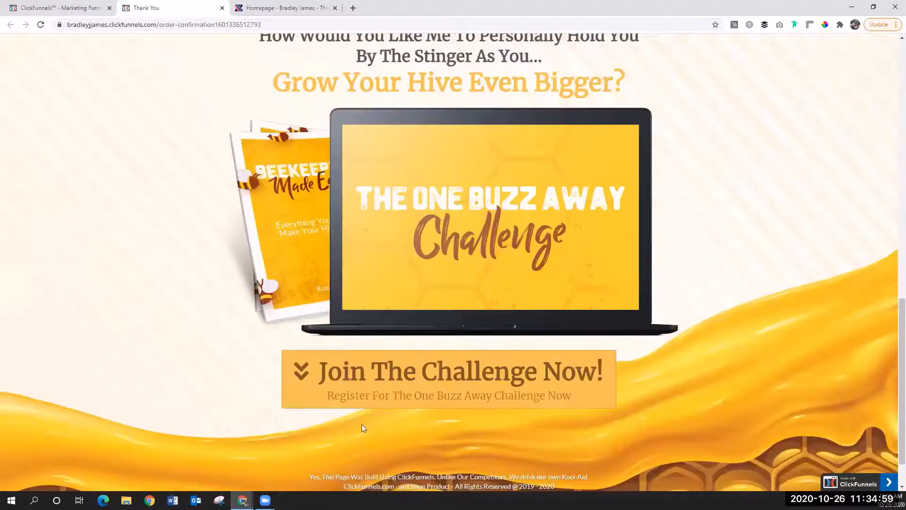
{"action": "scroll", "coordinate": [605, 207], "scroll_direction": "up", "scroll_amount": 9}
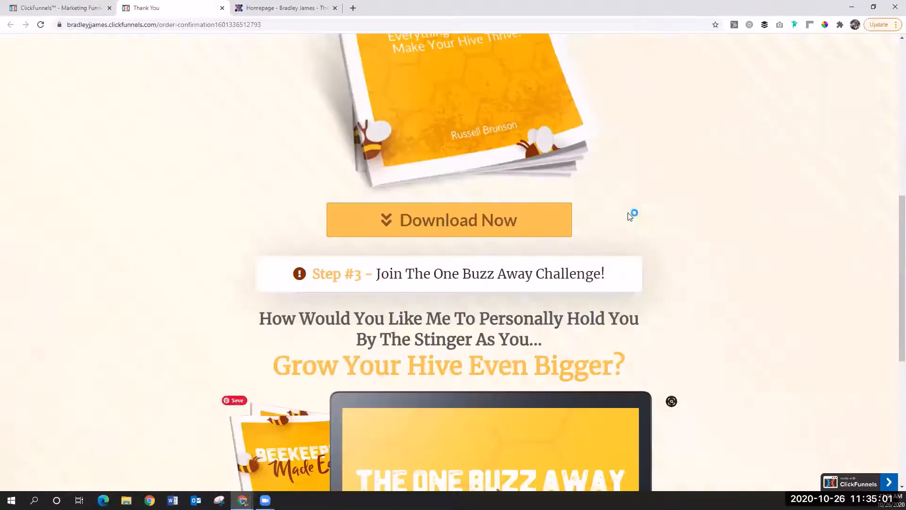
{"action": "scroll", "coordinate": [735, 219], "scroll_direction": "down", "scroll_amount": 10}
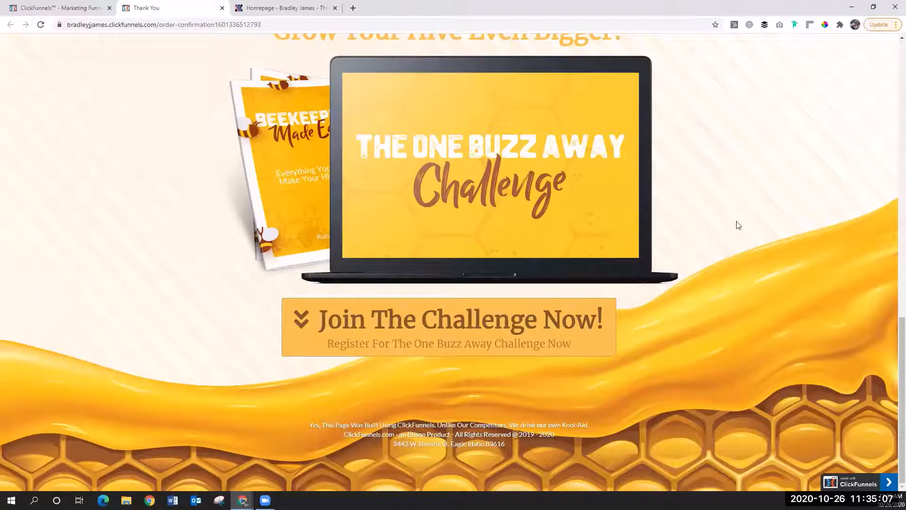
{"action": "scroll", "coordinate": [736, 225], "scroll_direction": "up", "scroll_amount": 15}
{"action": "scroll", "coordinate": [795, 207], "scroll_direction": "up", "scroll_amount": 1}
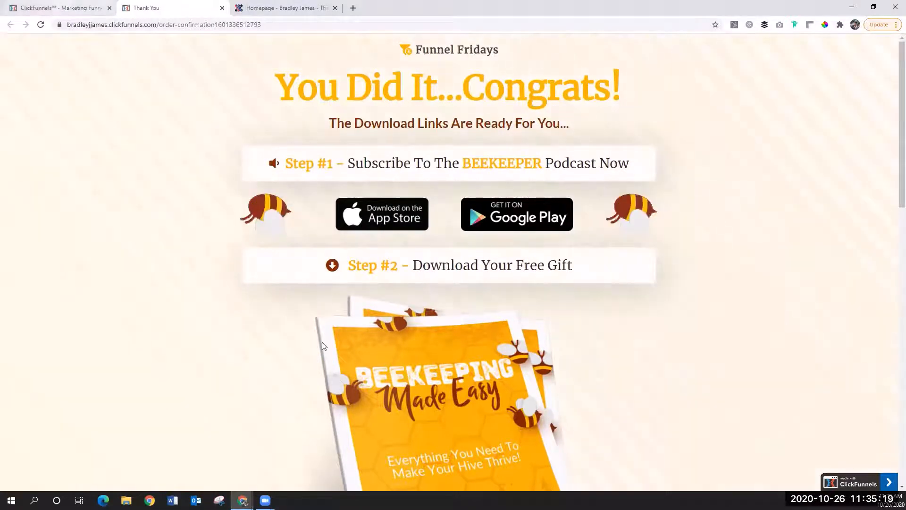
Step: Open the Offer Wall page in the page editor and bring up its background settings
{"action": "left_click", "coordinate": [64, 8]}
{"action": "left_click", "coordinate": [355, 305]}
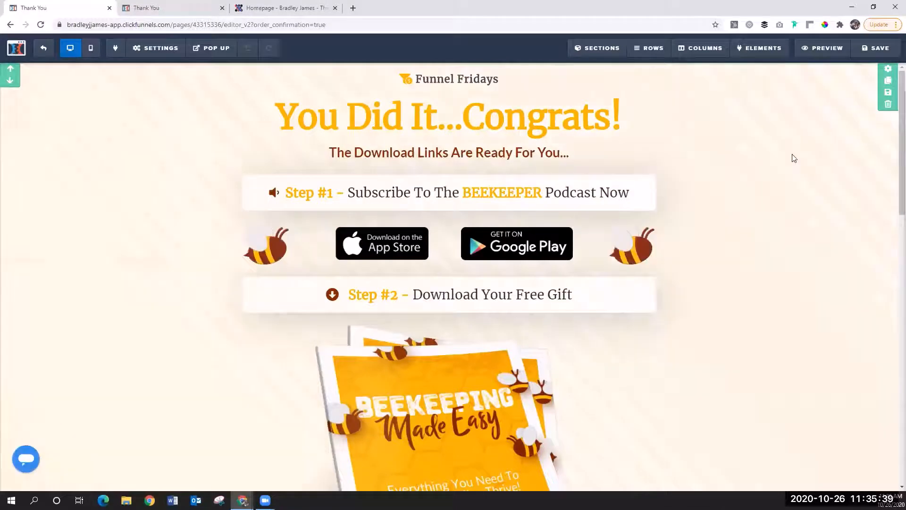
{"action": "left_click", "coordinate": [384, 134]}
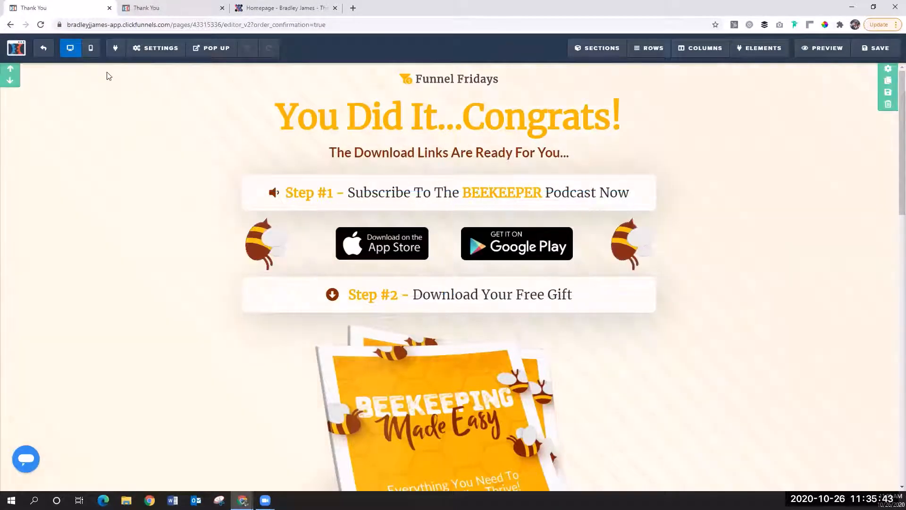
{"action": "left_click", "coordinate": [172, 53]}
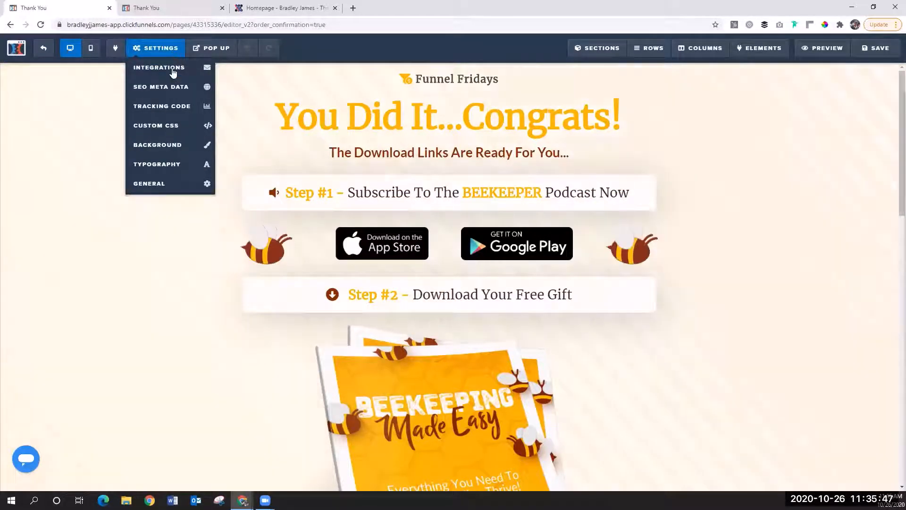
{"action": "left_click", "coordinate": [176, 128]}
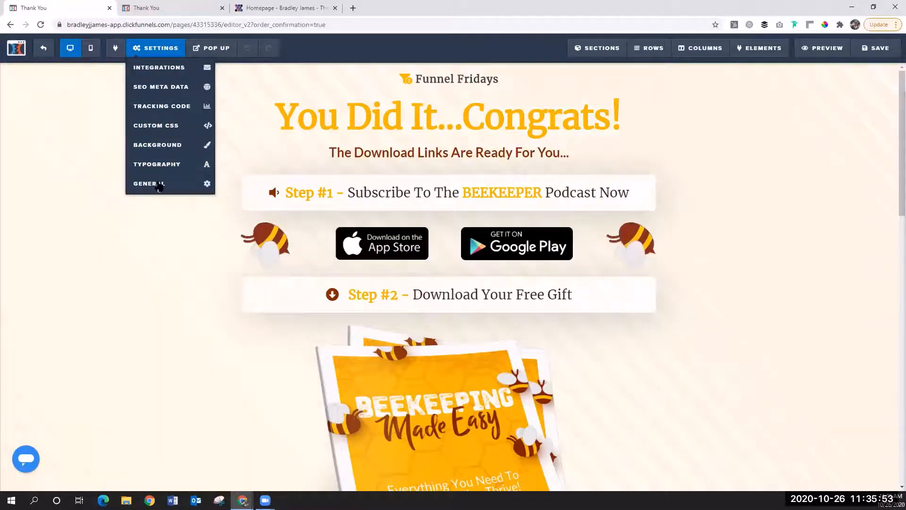
{"action": "left_click", "coordinate": [158, 164]}
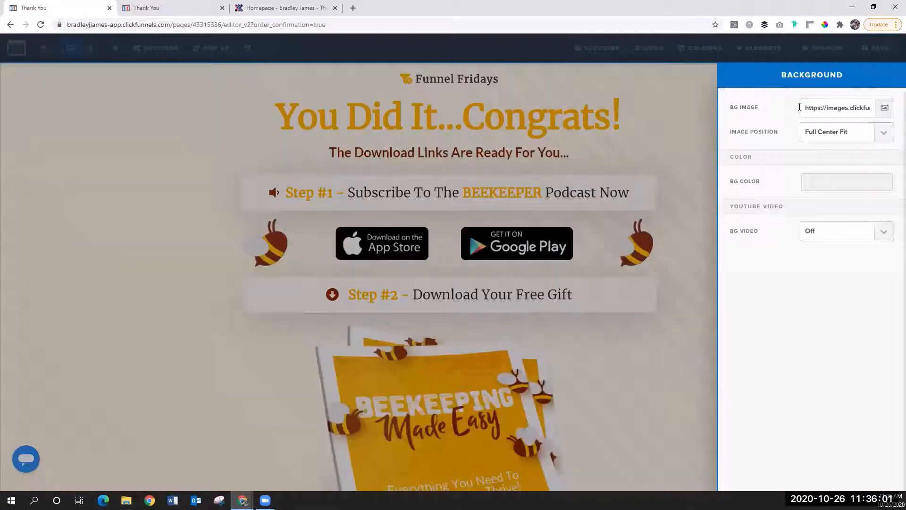
Step: Copy the page's background image URL and load it in the browser tab showing the personal homepage
{"action": "double_click", "coordinate": [832, 108]}
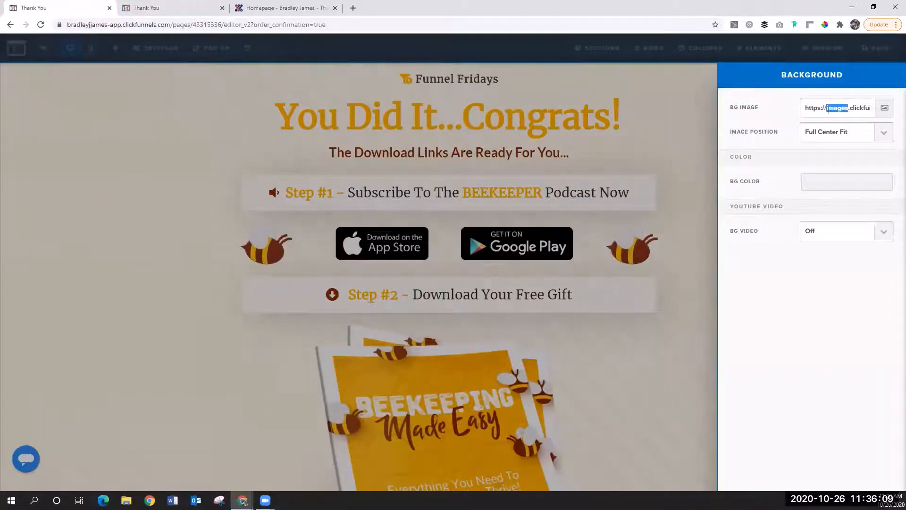
{"action": "key", "text": "ctrl+a"}
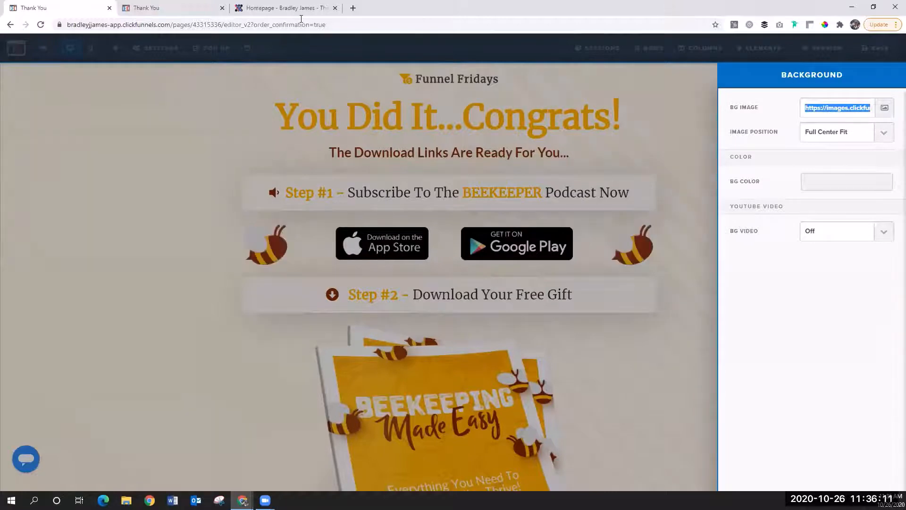
{"action": "left_click", "coordinate": [295, 8]}
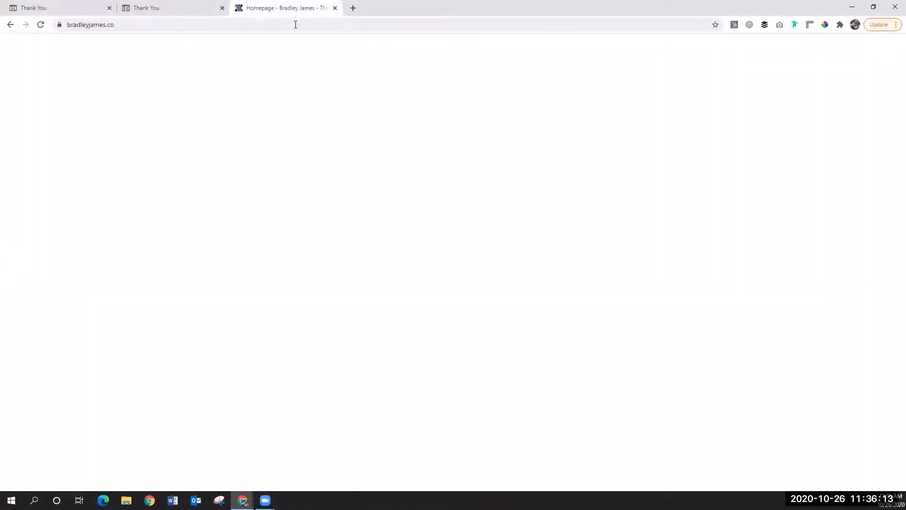
{"action": "left_click", "coordinate": [296, 24]}
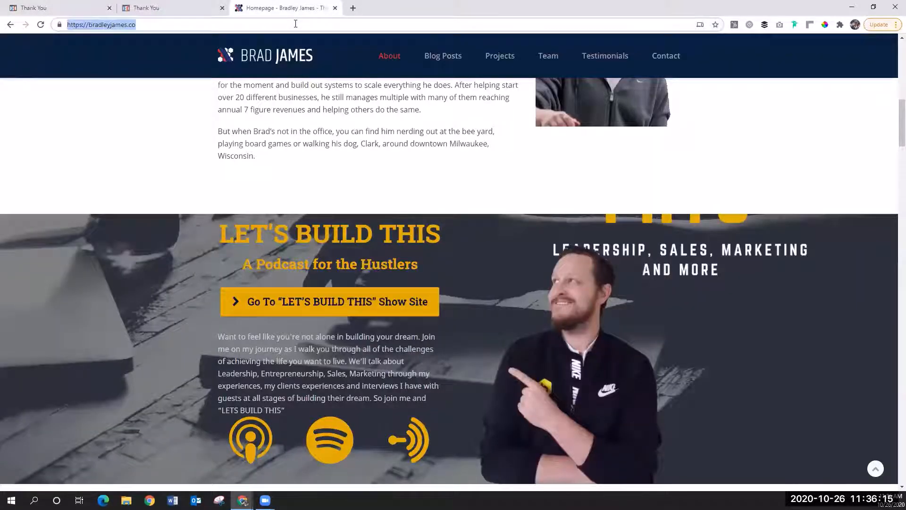
{"action": "type", "text": "https://images.clickfunnels.com/70/7f60a3d11b4f8b8c391cc4f6d4c6a5/Stripes-2s-2199px.svg"}
{"action": "key", "text": "Return"}
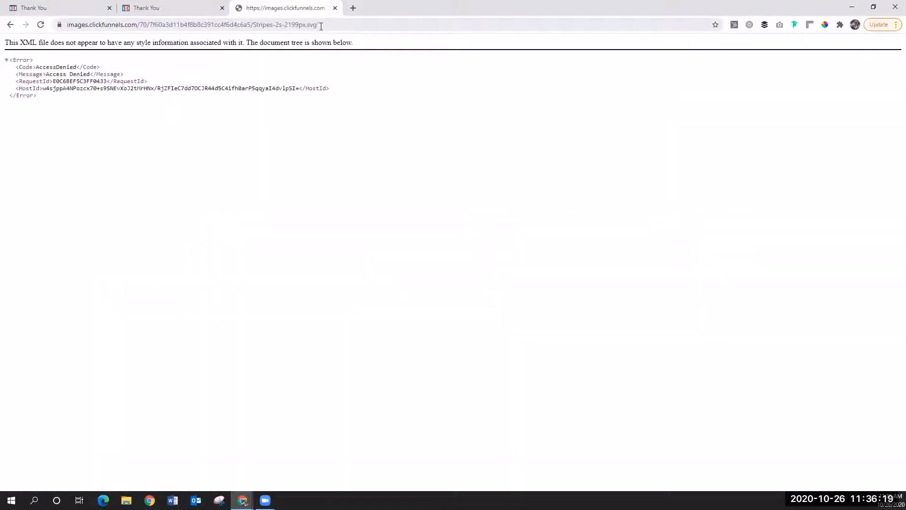
Step: Remove the trailing quotation mark from the image address and load Stripes-2s-2199px.svg
{"action": "left_click", "coordinate": [326, 24]}
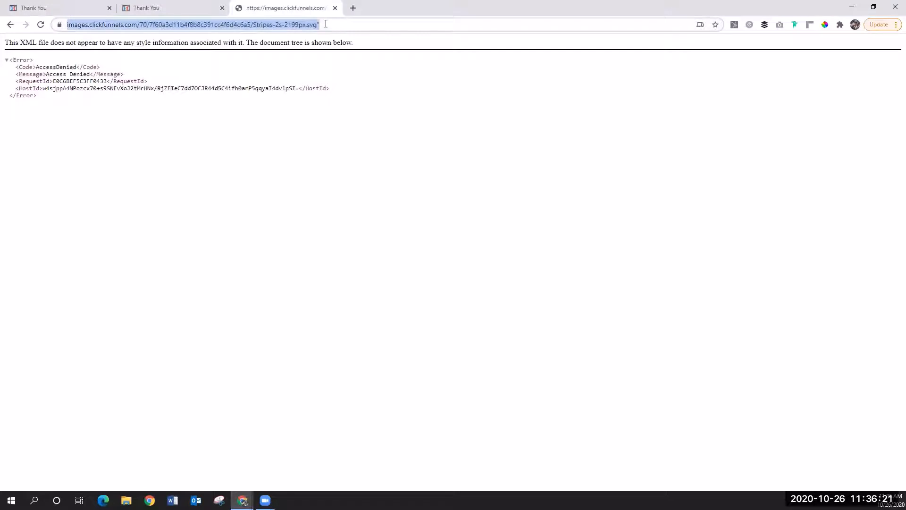
{"action": "left_click", "coordinate": [347, 24]}
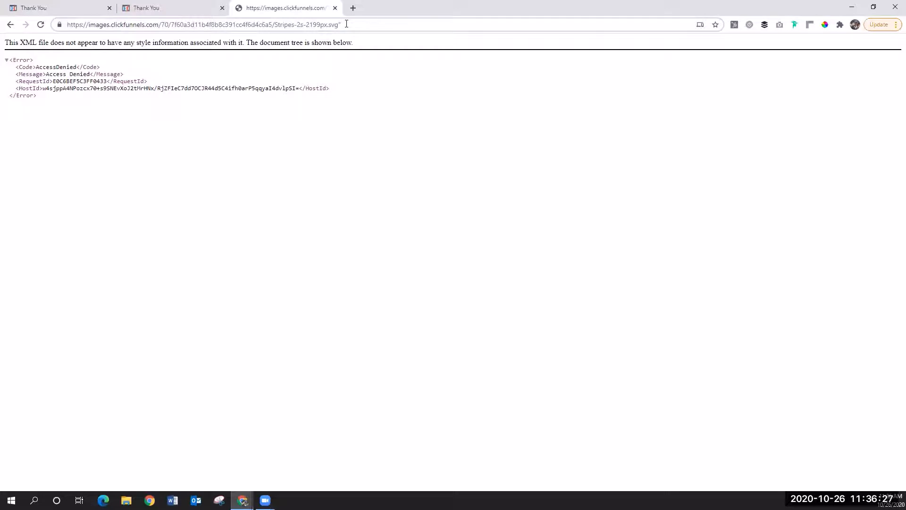
{"action": "key", "text": "BackSpace"}
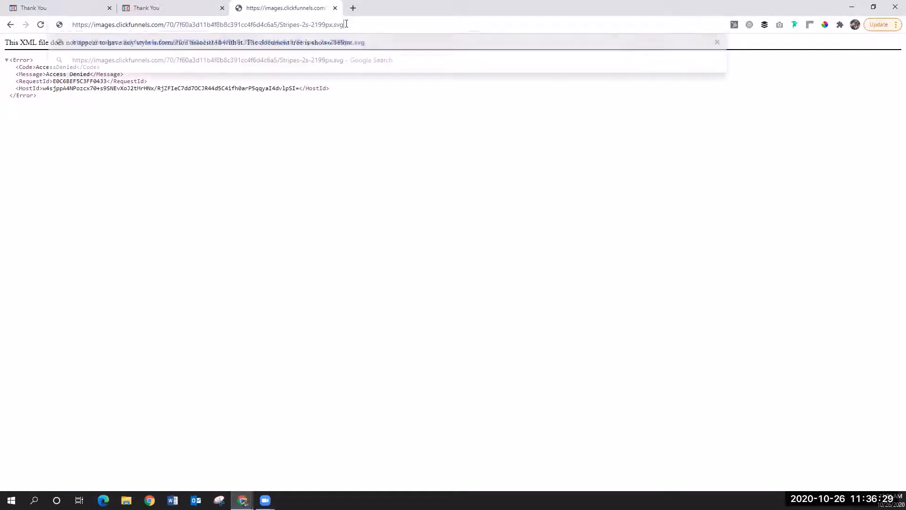
{"action": "key", "text": "Return"}
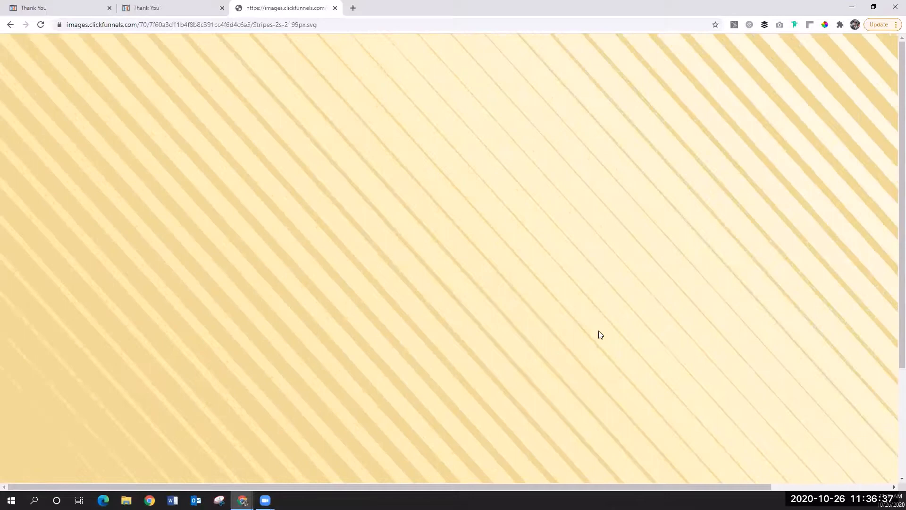
{"action": "right_click", "coordinate": [573, 274]}
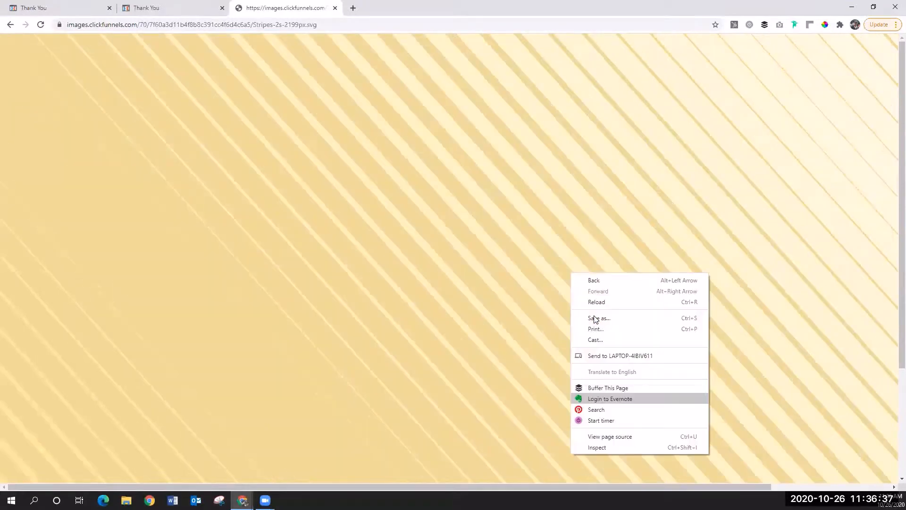
{"action": "left_click", "coordinate": [301, 217]}
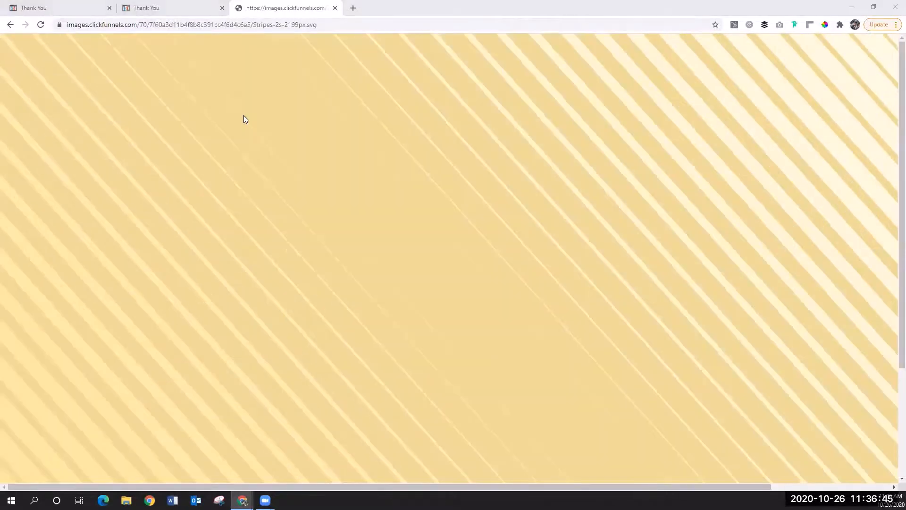
{"action": "key", "text": "ctrl+s"}
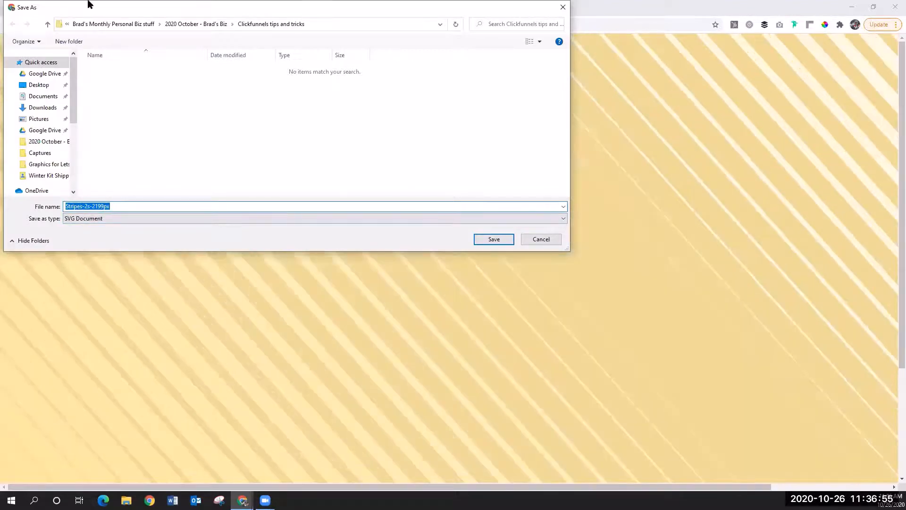
{"action": "key", "text": "Escape"}
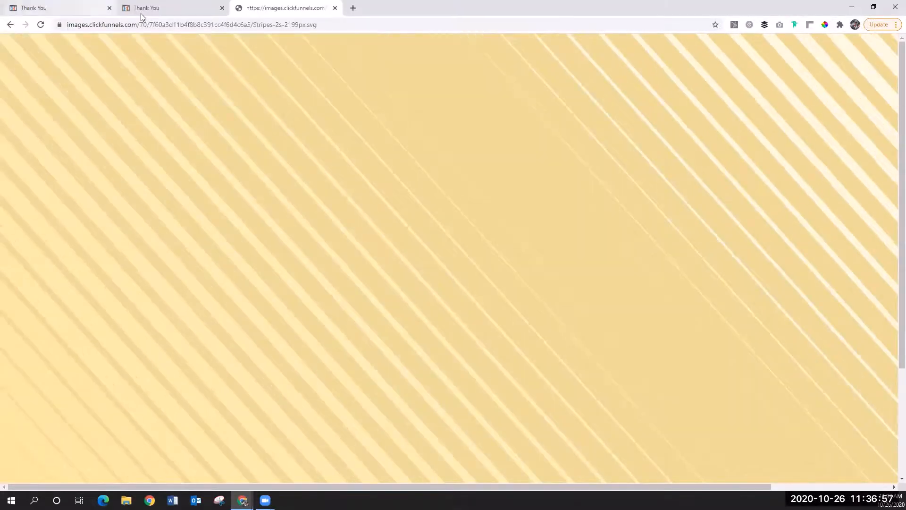
Step: Return to the page editor, open the image settings of the bee beside the App Store badge, and select its full image URL
{"action": "left_click", "coordinate": [141, 14]}
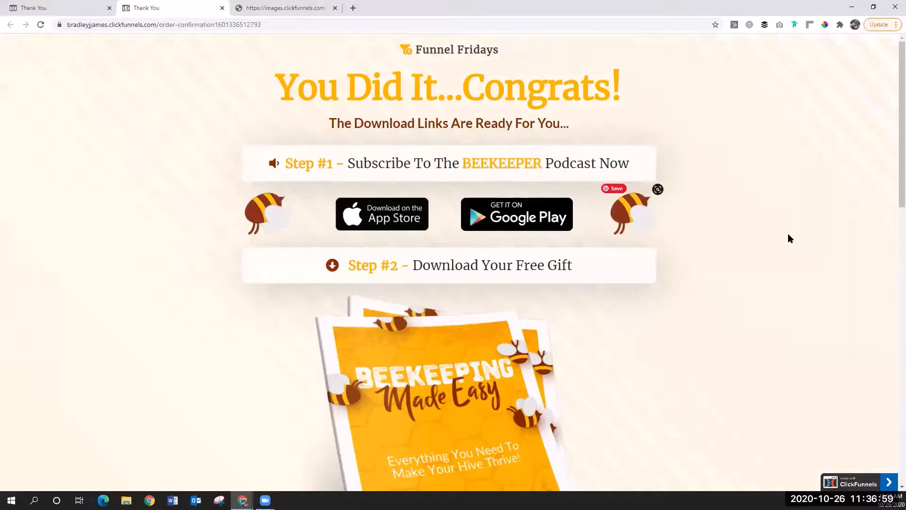
{"action": "left_click", "coordinate": [51, 8]}
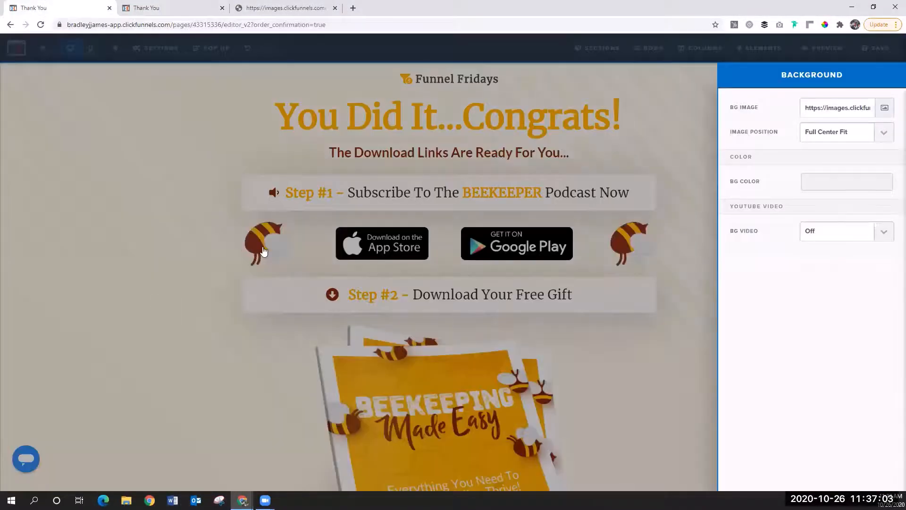
{"action": "left_click", "coordinate": [284, 254]}
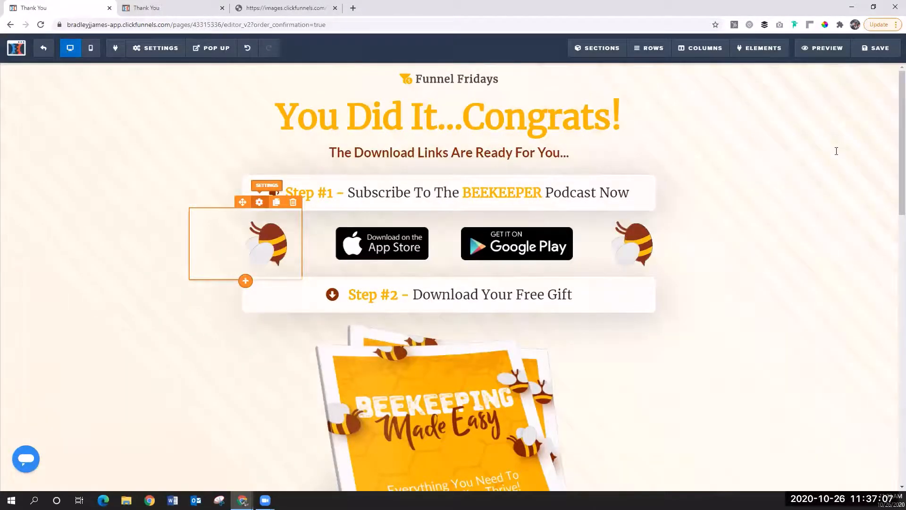
{"action": "double_click", "coordinate": [836, 151]}
{"action": "key", "text": "ctrl+a"}
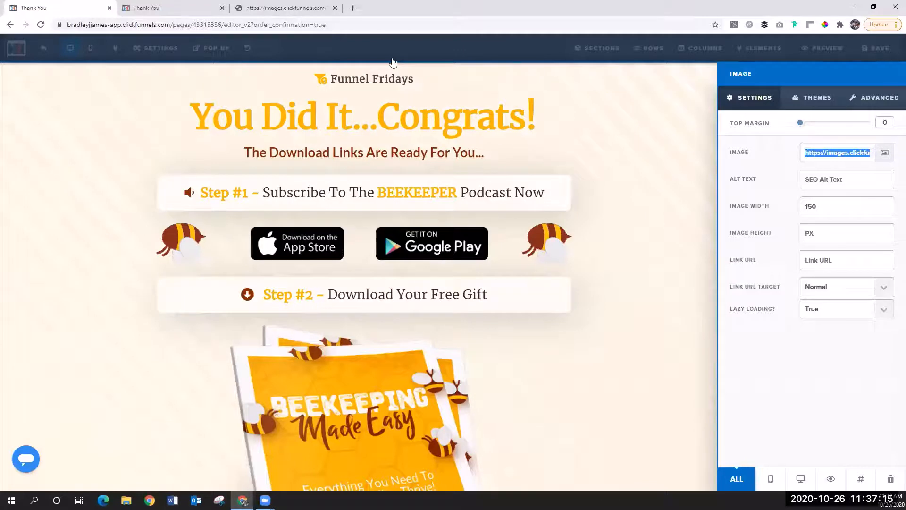
{"action": "key", "text": "ctrl+t"}
{"action": "type", "text": "https://images.clickfunnels.com/32/21fff3700644dd996bc07f0bbc371e/icon-2.4s-236px.svg"}
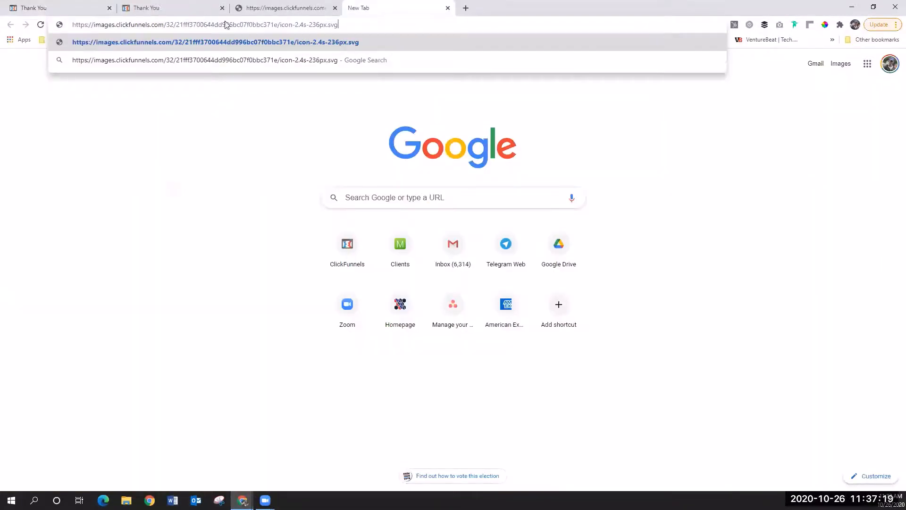
{"action": "key", "text": "ctrl+Tab"}
Step: Copy the bee's image URL and load icon-2.4s-236px.svg in place of the stripes image
{"action": "right_click", "coordinate": [820, 157]}
{"action": "left_click", "coordinate": [730, 191]}
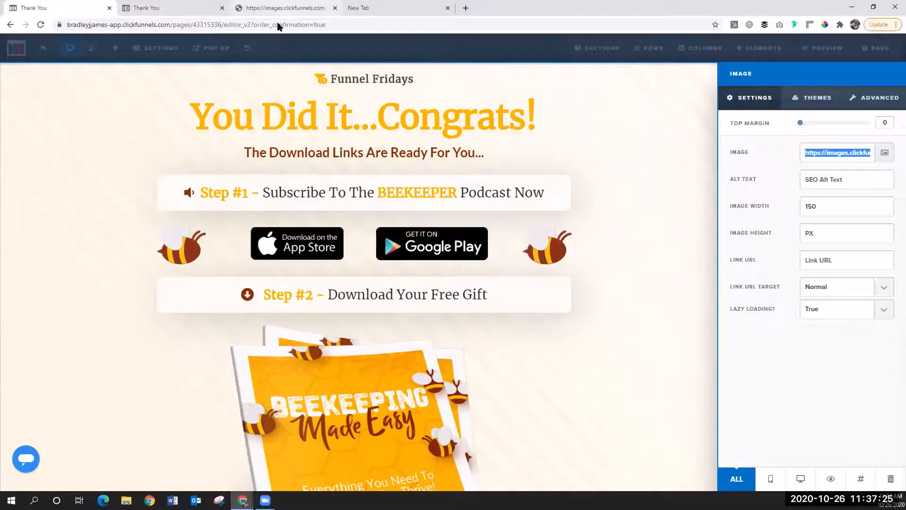
{"action": "key", "text": "ctrl+Tab"}
{"action": "key", "text": "ctrl+Tab"}
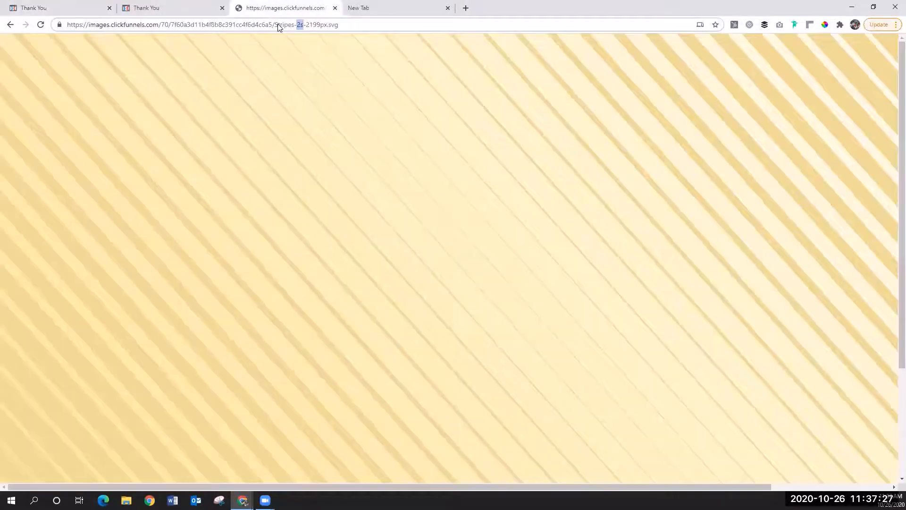
{"action": "key", "text": "ctrl+a"}
{"action": "key", "text": "ctrl+v"}
{"action": "key", "text": "Return"}
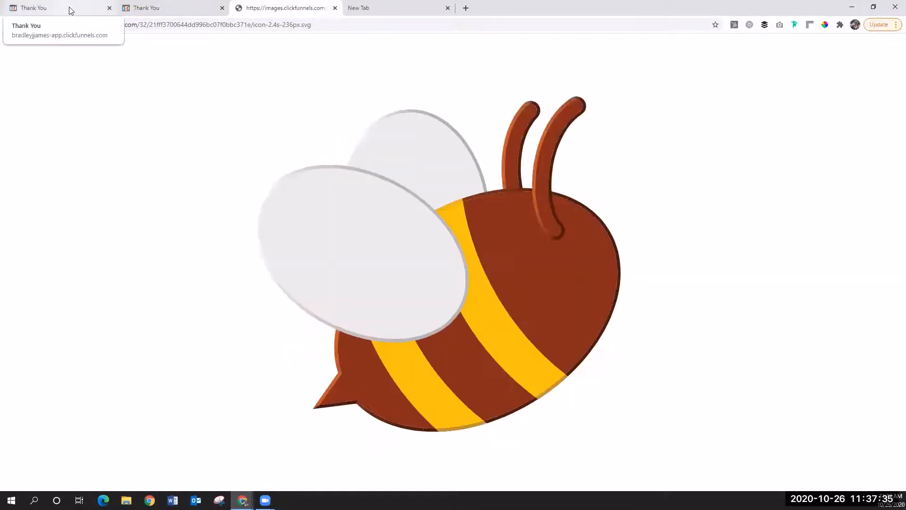
Step: Return to the page editor, open the settings of the section with the honeycomb footer background, and select its full background image URL
{"action": "key", "text": "ctrl+1"}
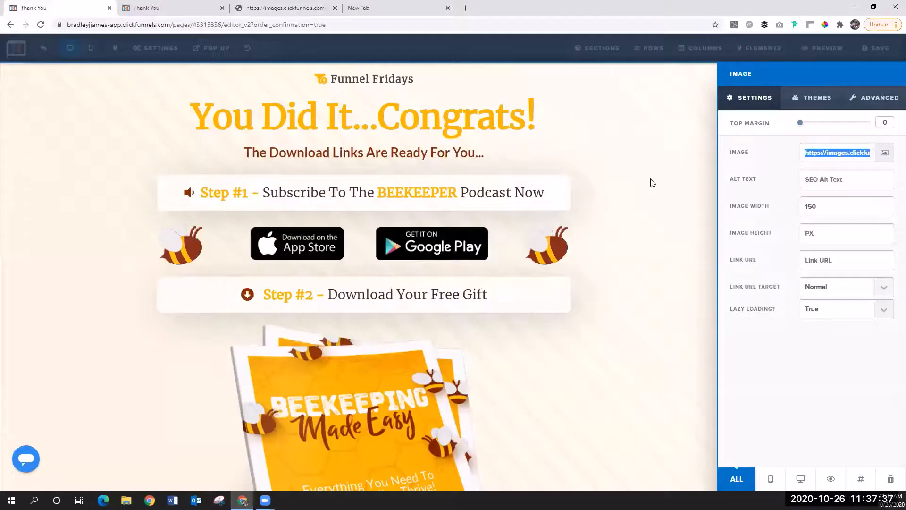
{"action": "left_click", "coordinate": [650, 183]}
{"action": "scroll", "coordinate": [551, 386], "scroll_direction": "down", "scroll_amount": 17}
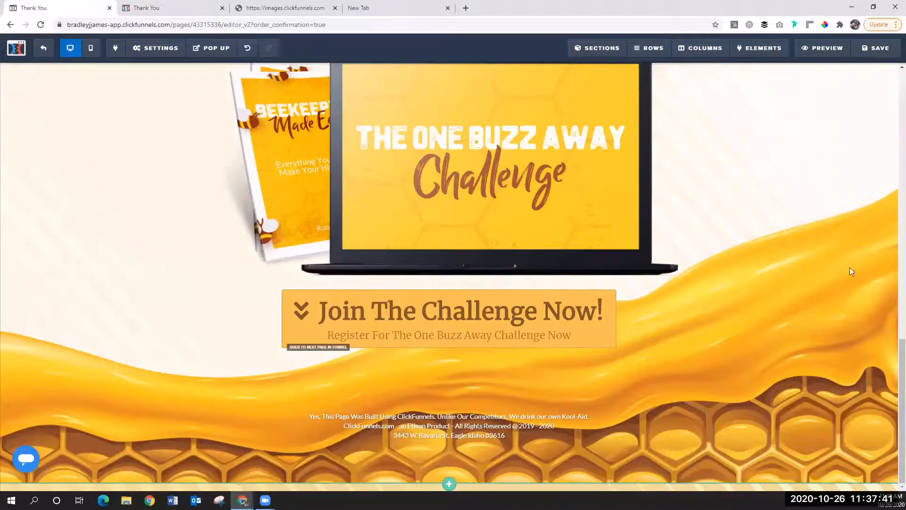
{"action": "scroll", "coordinate": [855, 211], "scroll_direction": "up", "scroll_amount": 20}
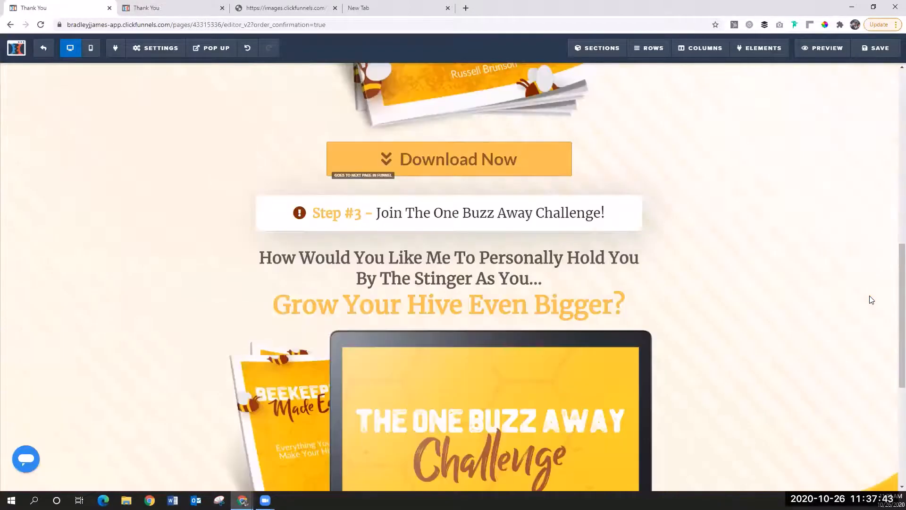
{"action": "left_click", "coordinate": [887, 70]}
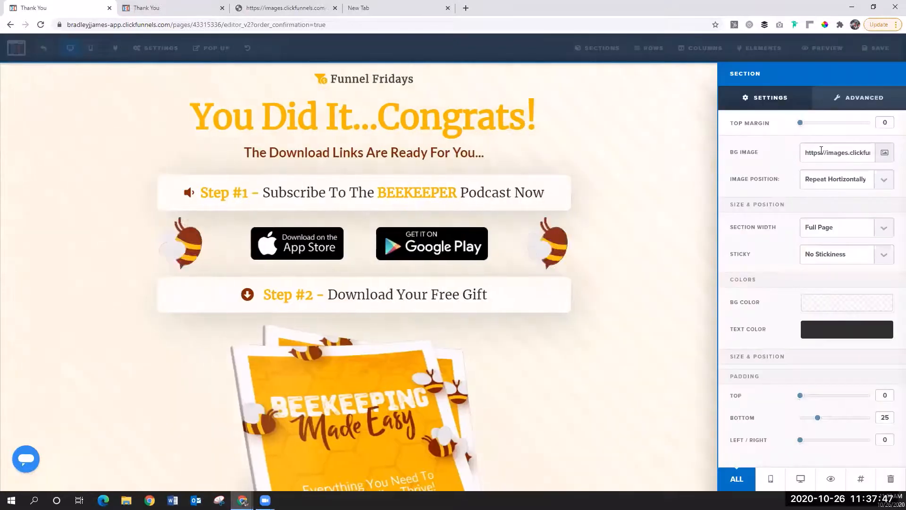
{"action": "left_click", "coordinate": [823, 151]}
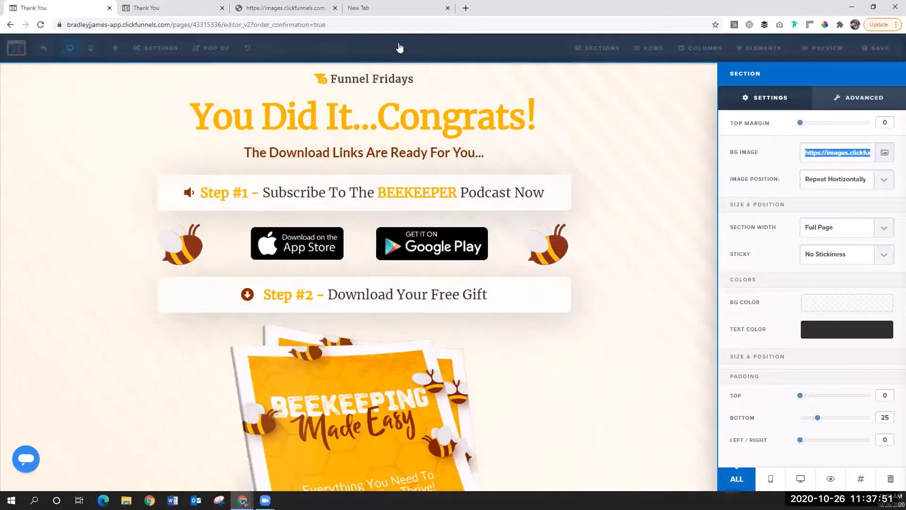
Step: Load the copied footer background URL in place of the bee image, without its trailing quotation mark, to show honey-bee-footer-background-3000px.png
{"action": "left_click", "coordinate": [279, 8]}
{"action": "left_click", "coordinate": [249, 26]}
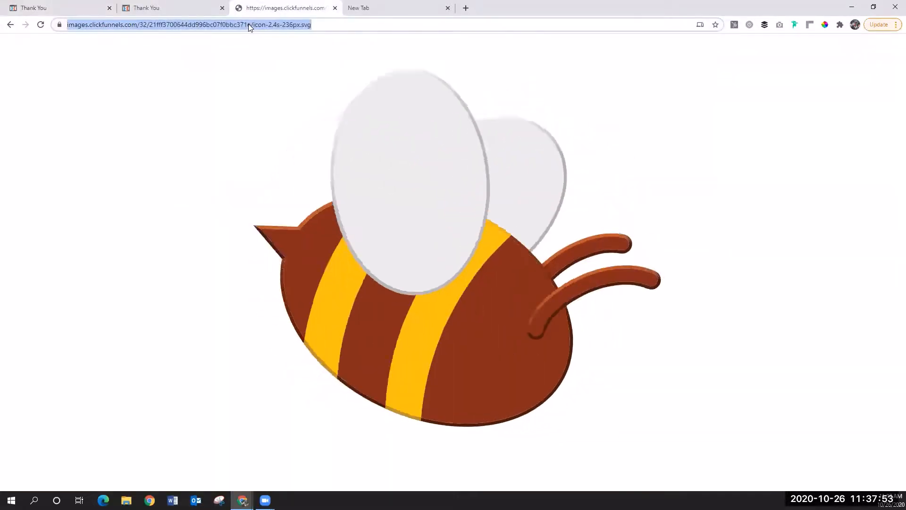
{"action": "key", "text": "ctrl+v"}
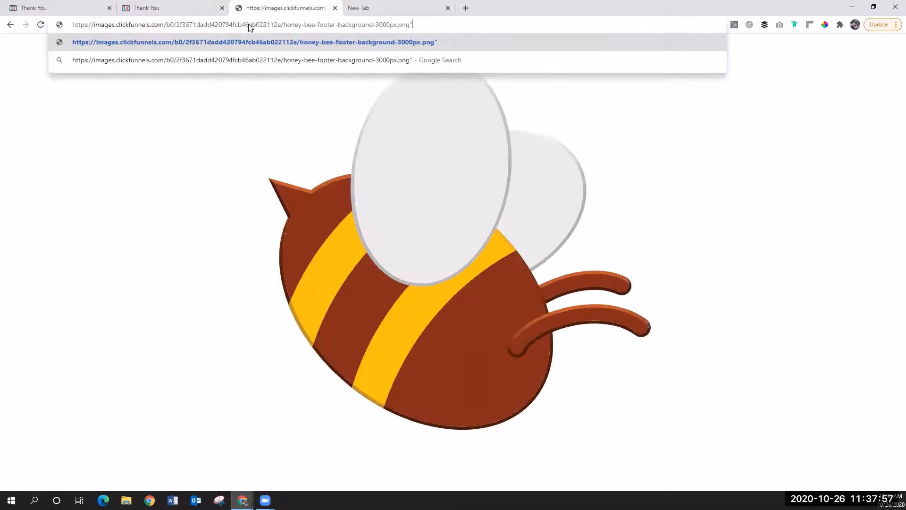
{"action": "key", "text": "BackSpace"}
{"action": "key", "text": "Return"}
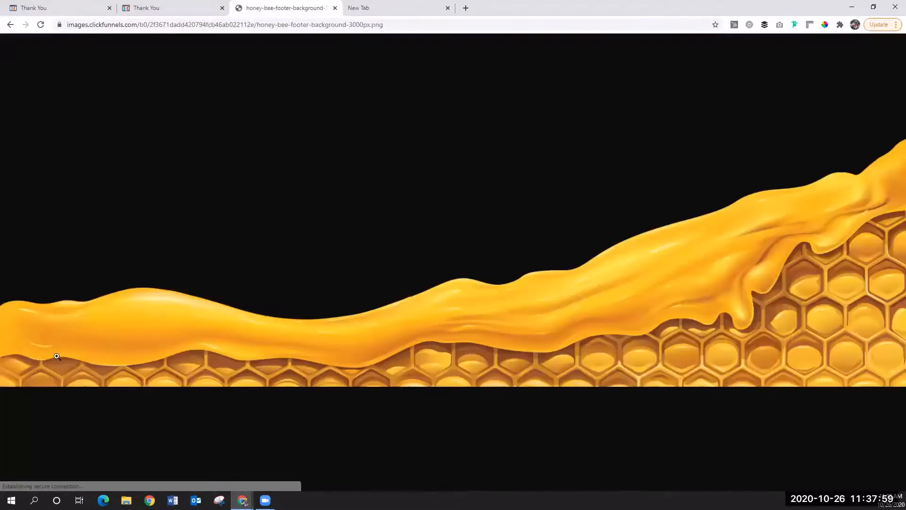
Step: Open the Save As dialog for the honey bee footer background image and dismiss it without saving
{"action": "right_click", "coordinate": [345, 349]}
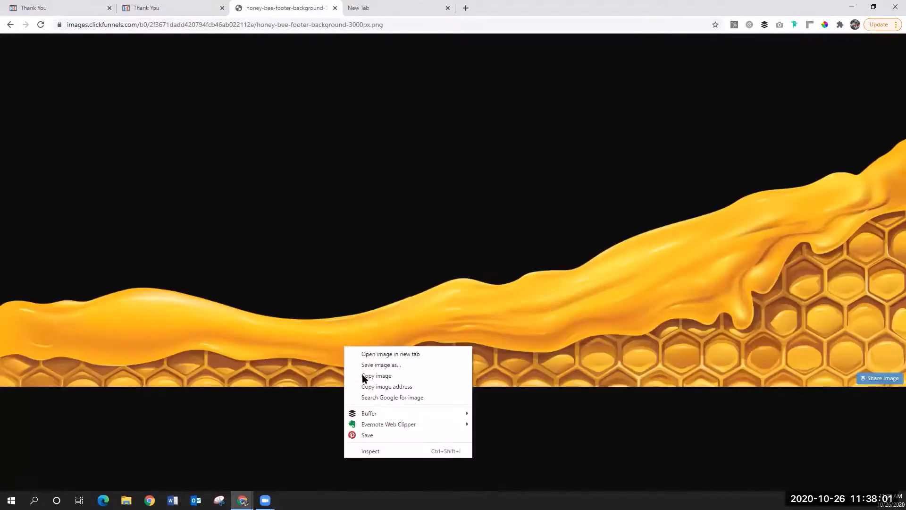
{"action": "left_click", "coordinate": [364, 374]}
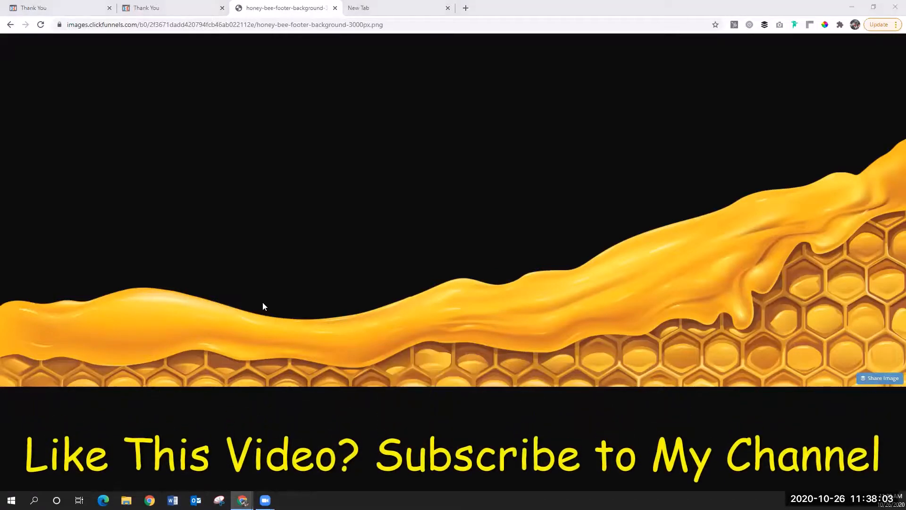
{"action": "key", "text": "ctrl+s"}
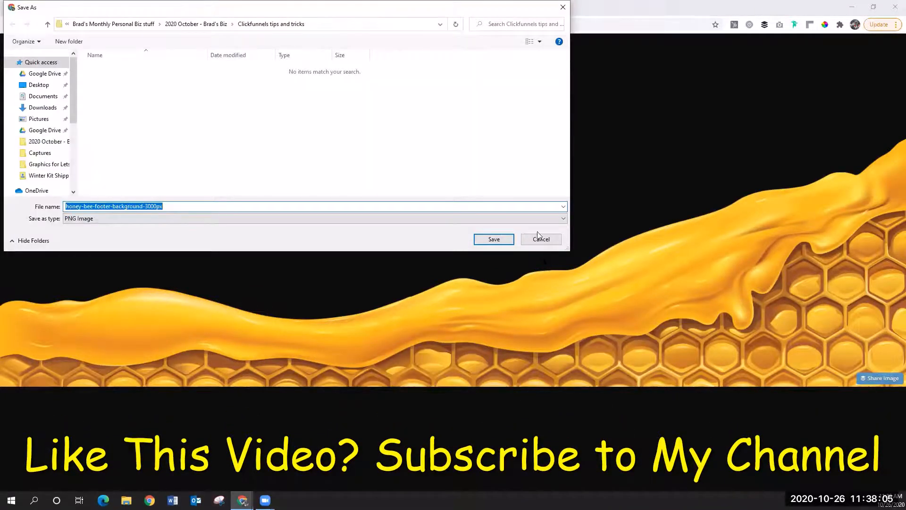
{"action": "left_click", "coordinate": [564, 7]}
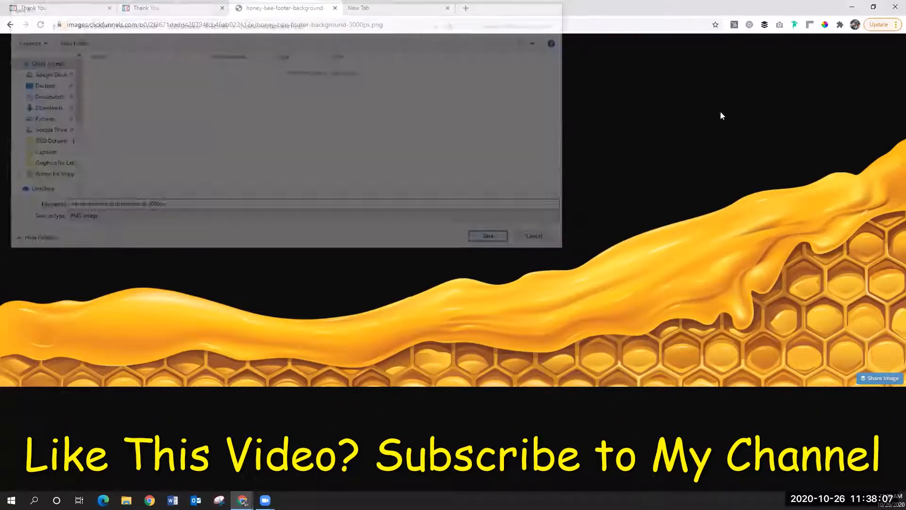